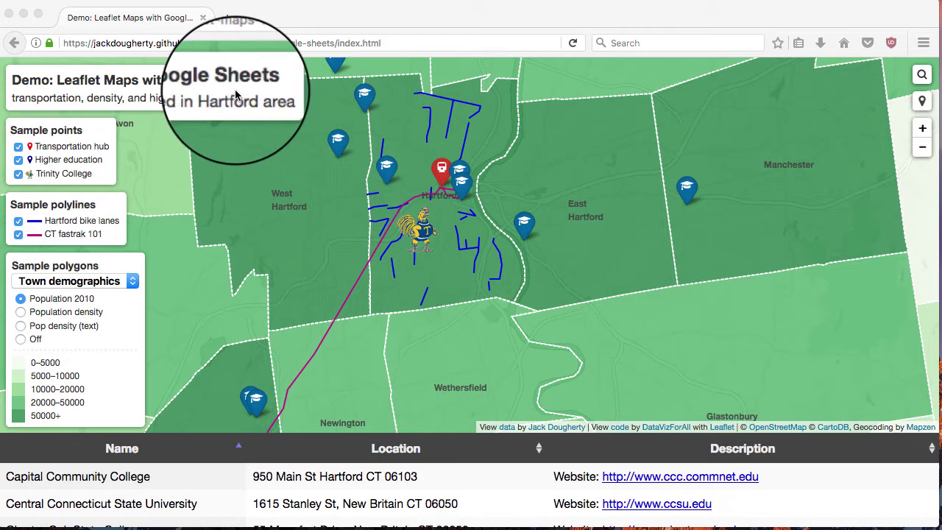
Hide and re-show the transportation hub and higher education point layers
left_click(19, 152)
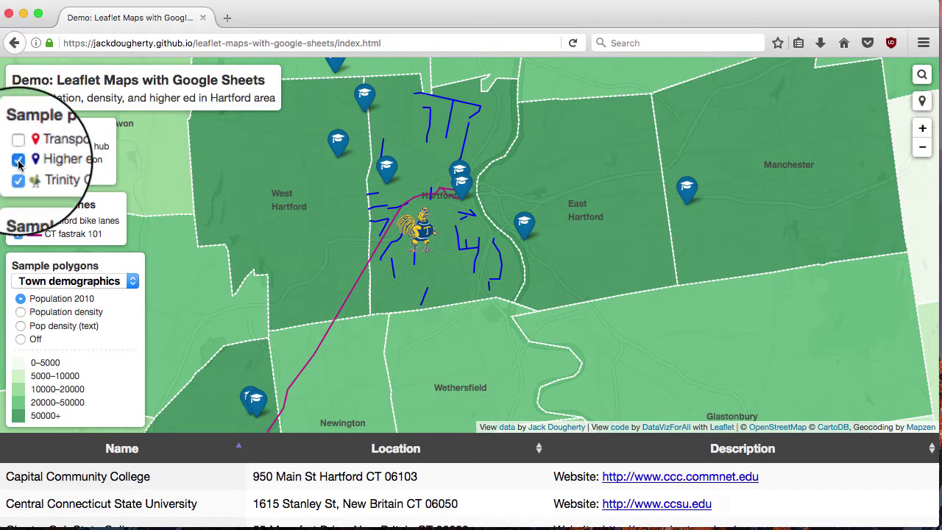
left_click(18, 164)
left_click(19, 164)
left_click(18, 143)
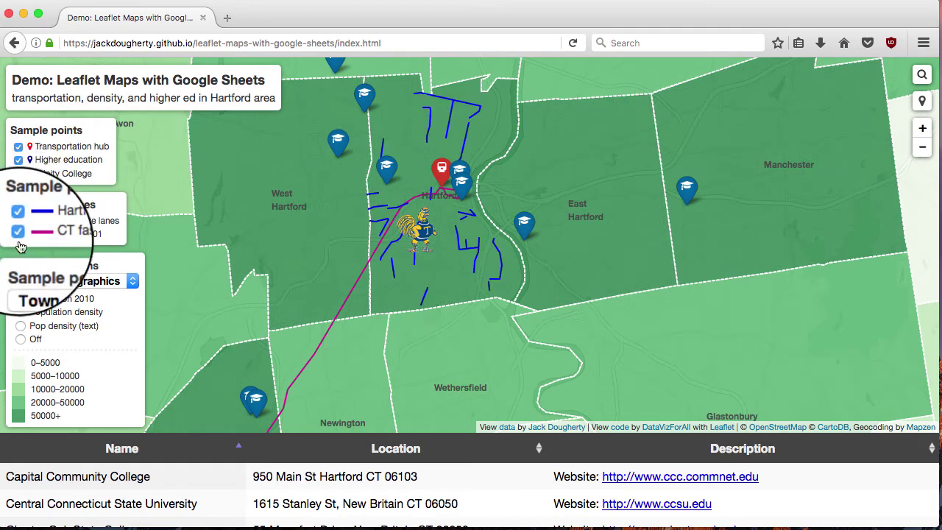
Shade towns by Population density, then Pop density (text), then turn polygons Off
left_click(23, 310)
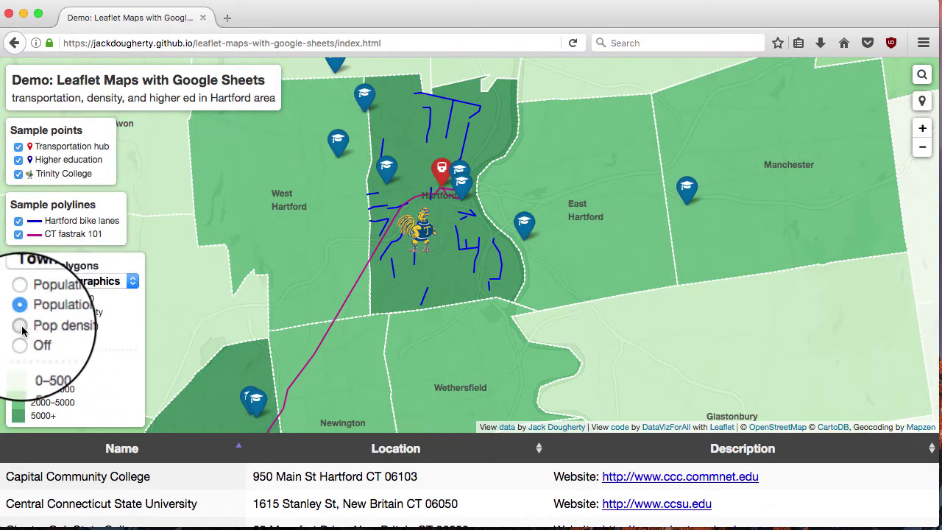
left_click(23, 330)
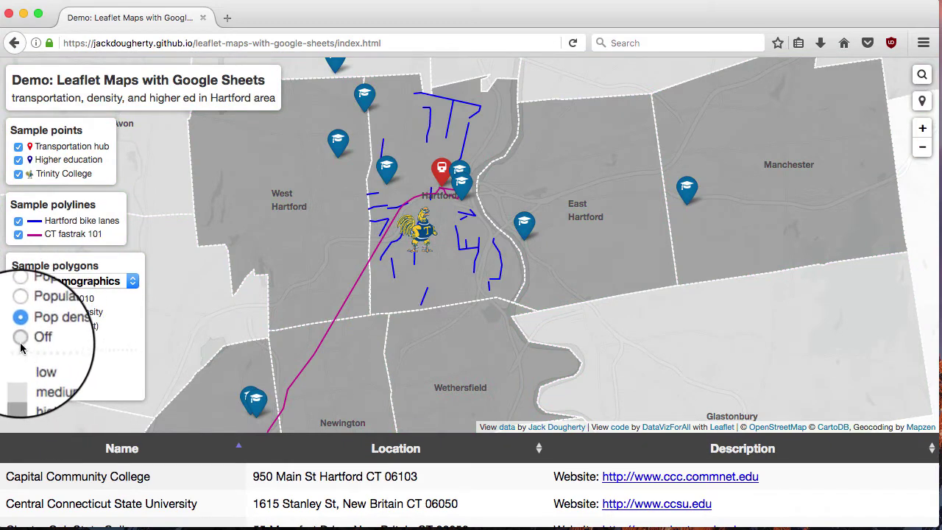
left_click(21, 342)
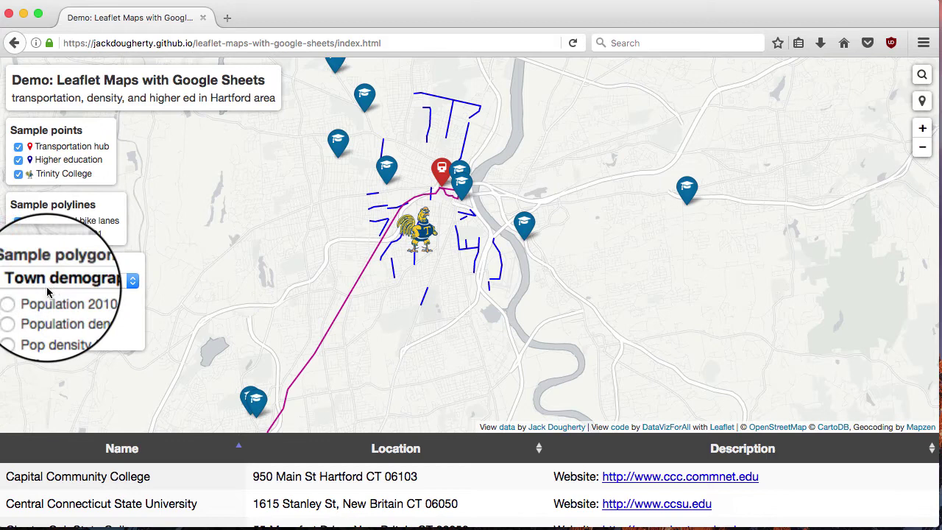
Switch polygons to Hartford parks, view Goodwin Park's popup, then return to Town demographics
left_click(70, 291)
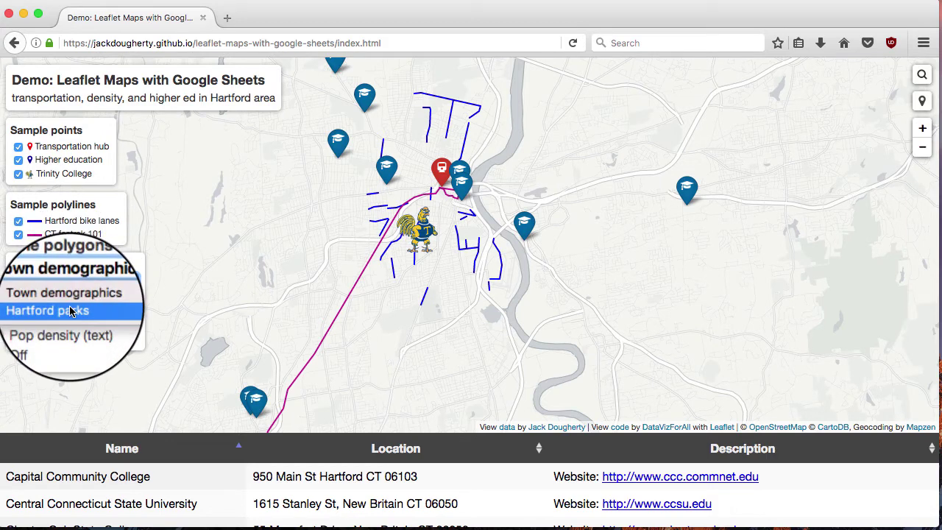
left_click(70, 311)
key("Down")
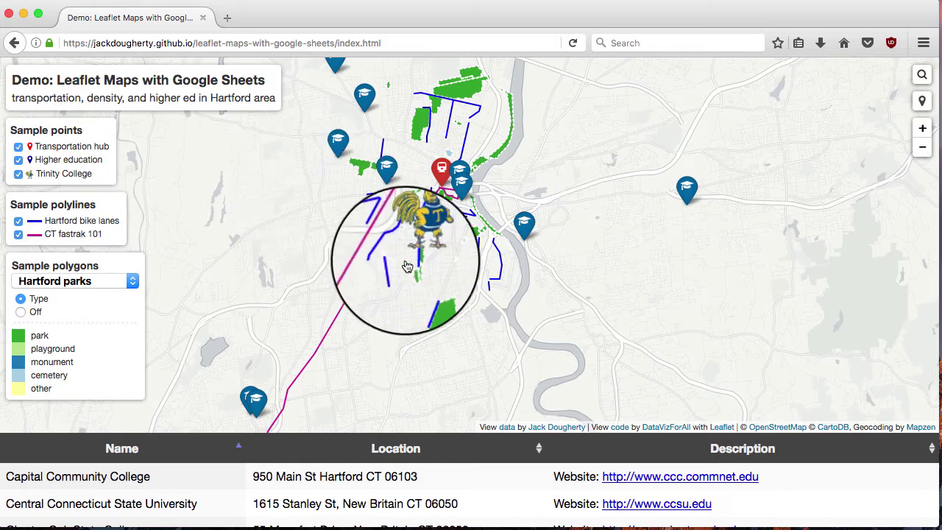
left_click(432, 306)
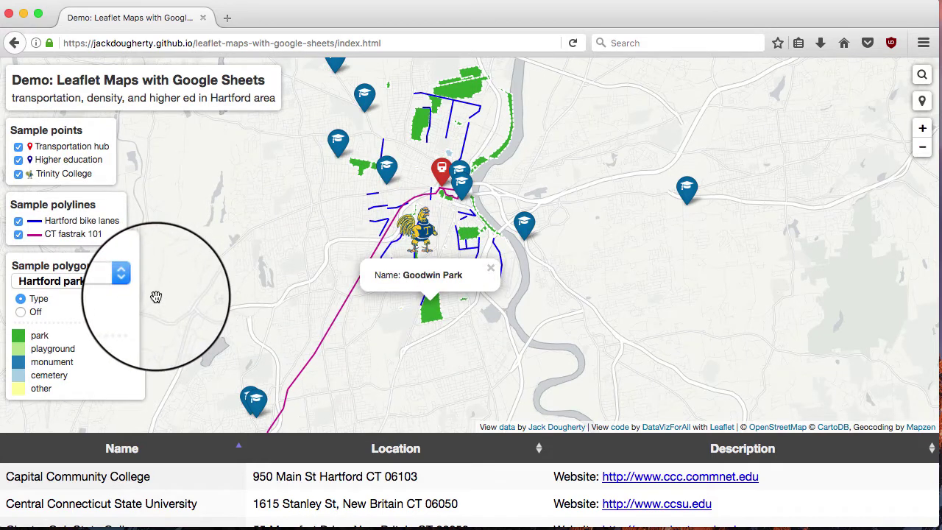
left_click(125, 275)
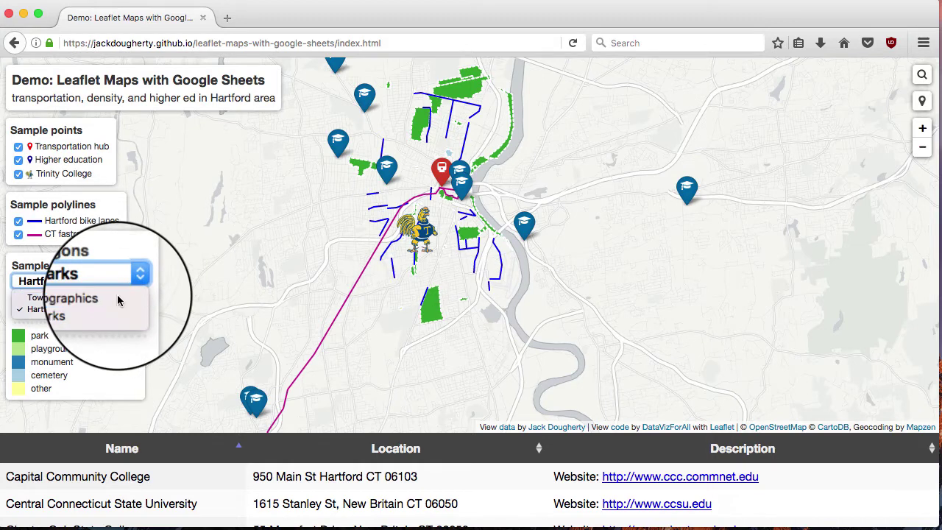
left_click(117, 298)
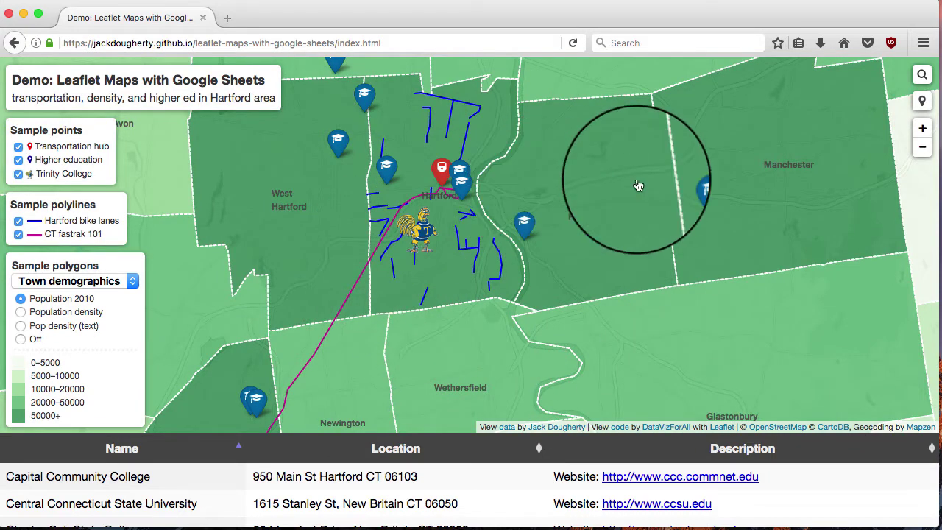
Zoom in and pan to the Trinity College mascot, then zoom back out to surrounding towns
left_click(923, 129)
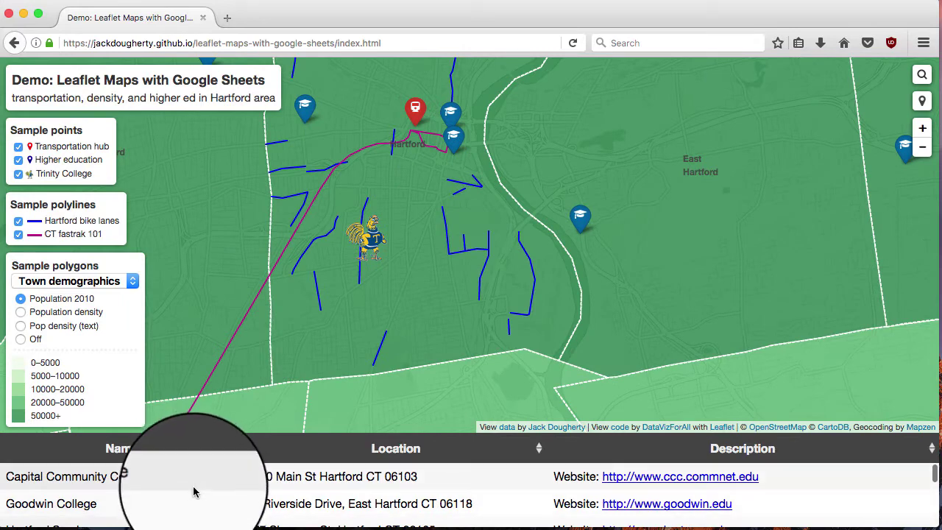
left_click(923, 130)
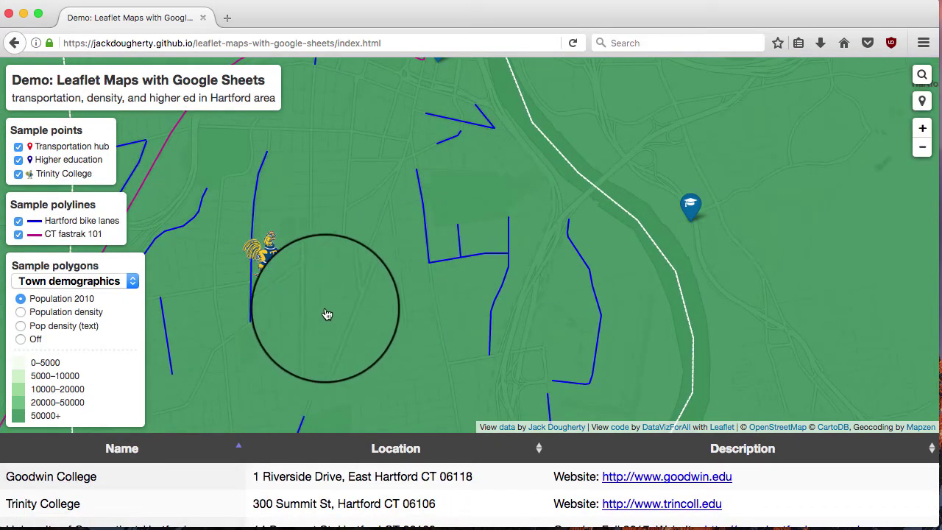
left_click_drag(326, 314, 548, 316)
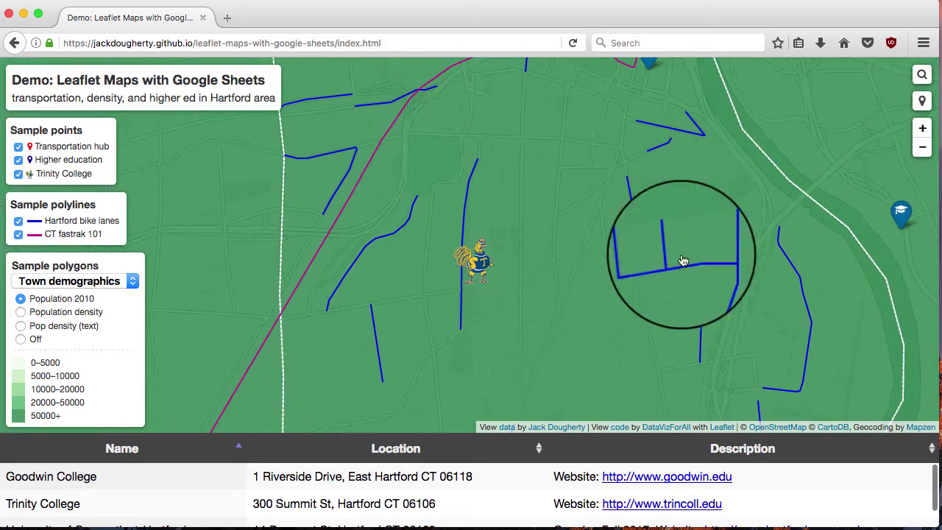
left_click(923, 129)
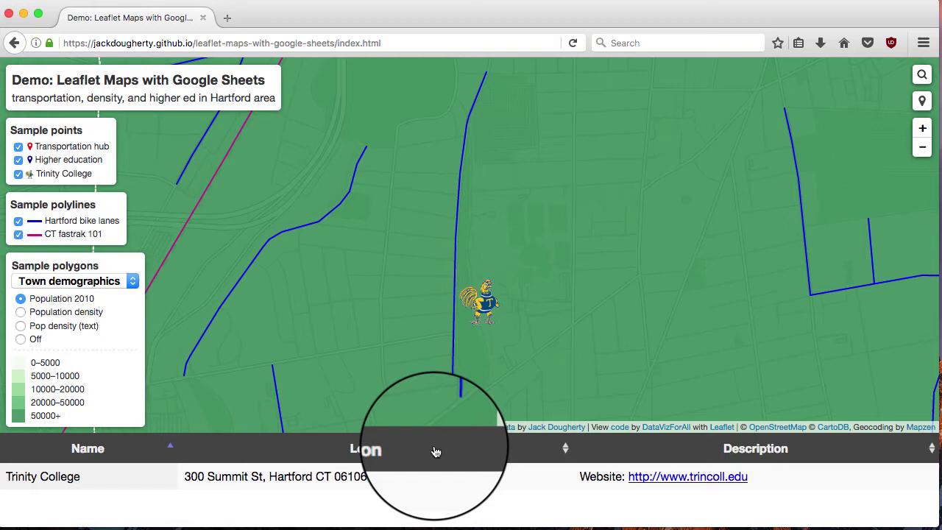
left_click(922, 150)
left_click(922, 150)
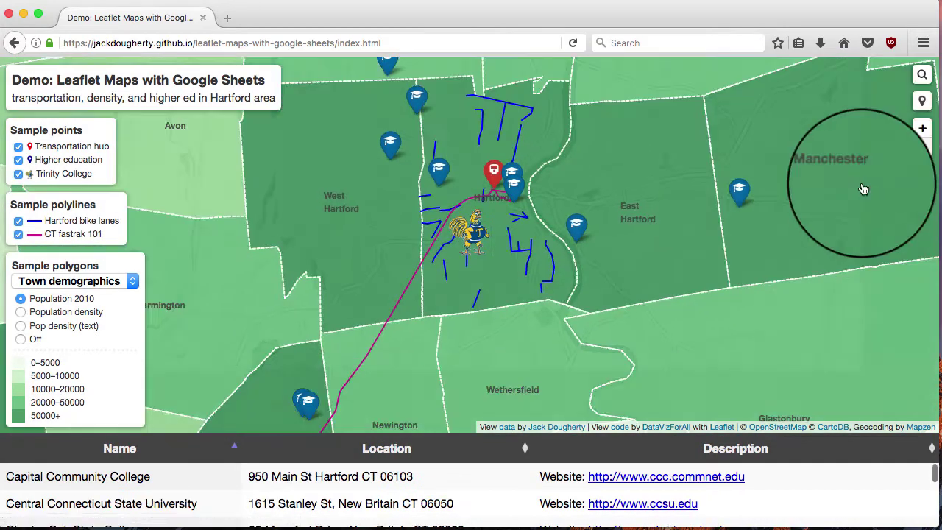
Sort the table by Location, Description and Name, then open the 'data' link in a new tab
left_click(487, 451)
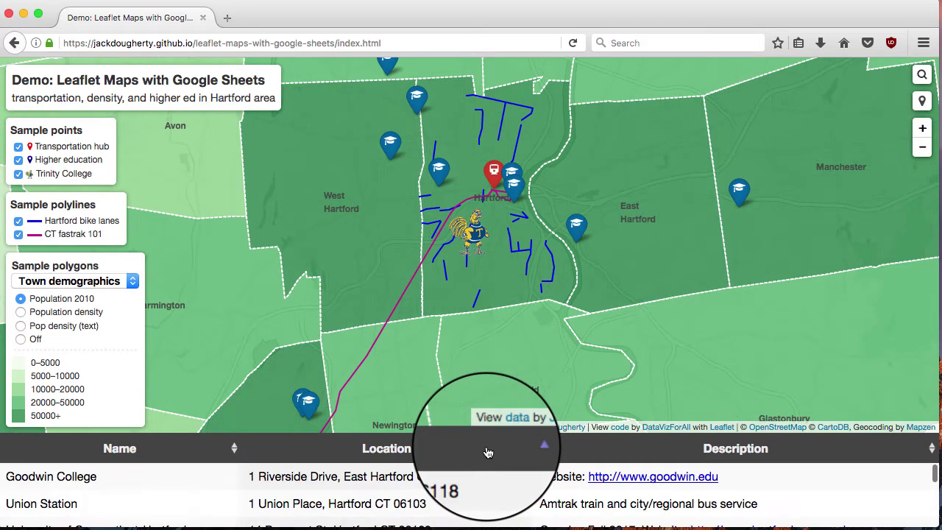
left_click(607, 450)
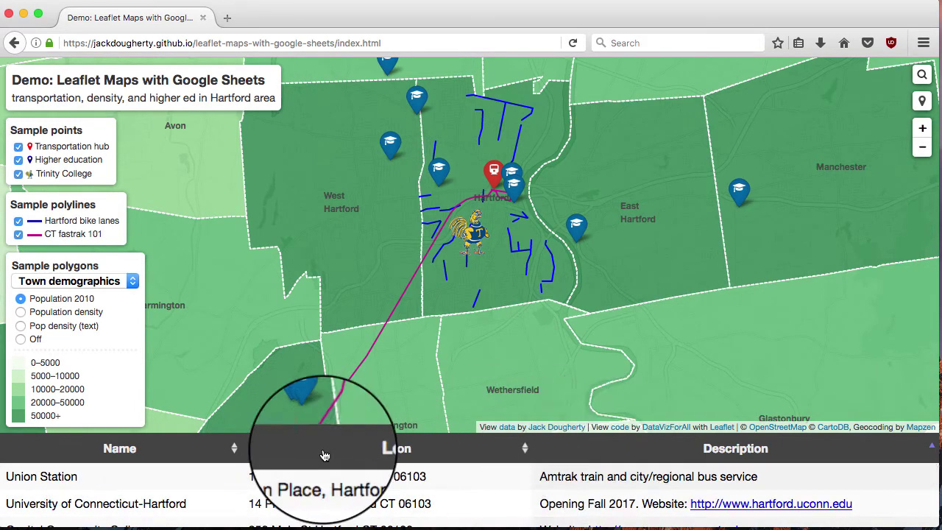
left_click(189, 450)
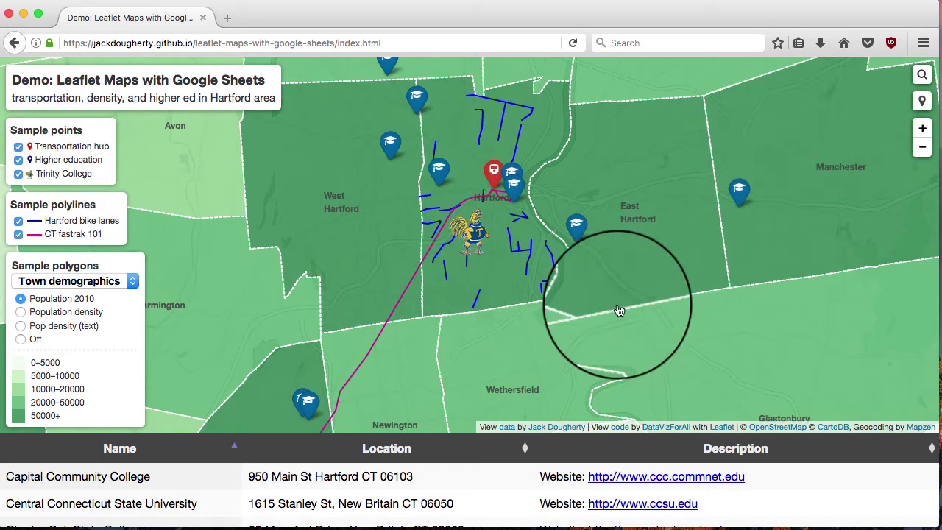
right_click(505, 431)
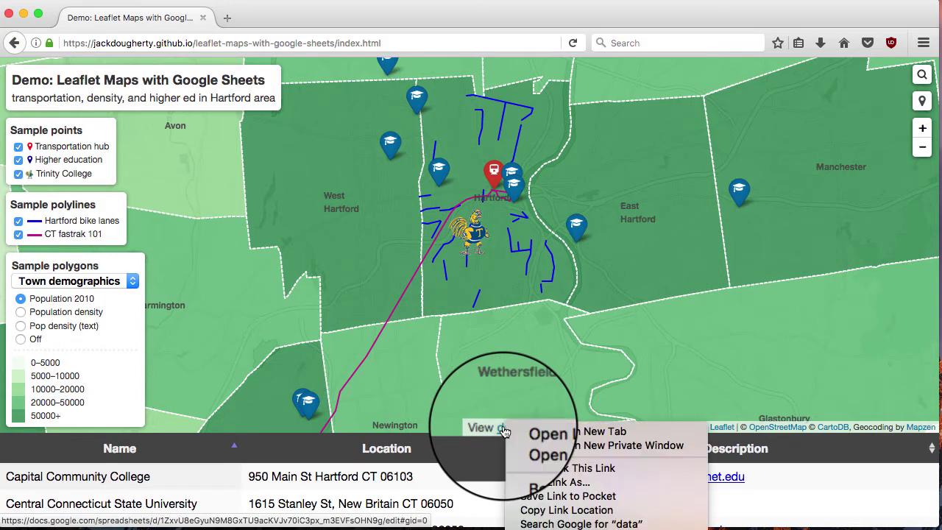
left_click(517, 432)
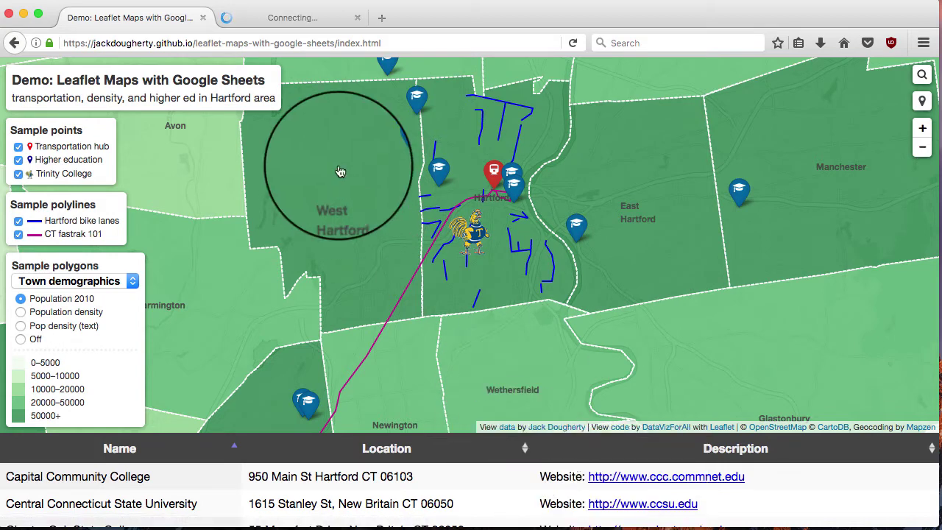
Scroll through the Options sheet's title, subtitle and basemap settings, comparing it with the demo map
left_click(280, 19)
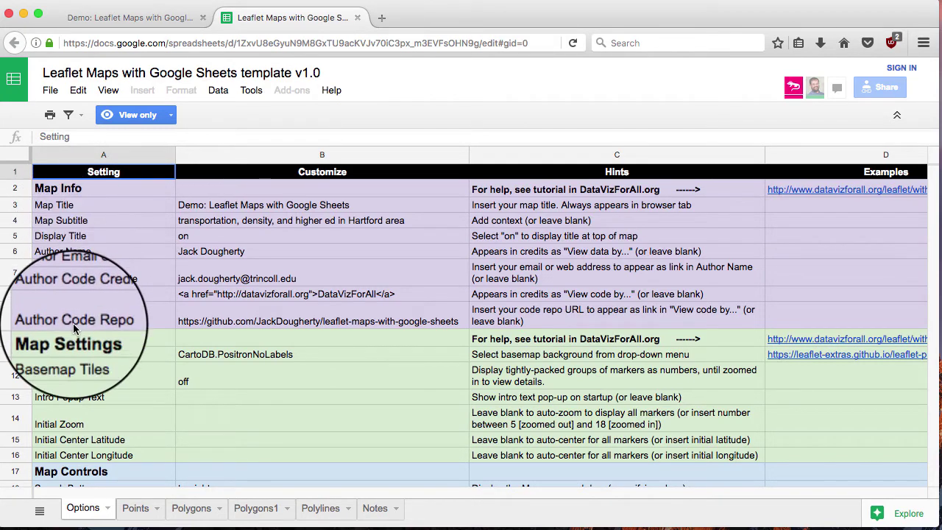
scroll(77, 369, "down", 1)
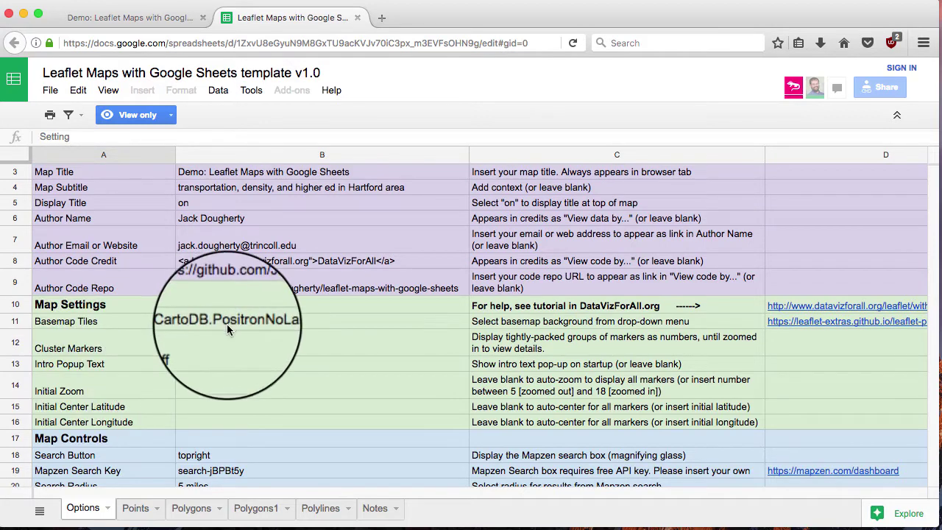
scroll(105, 425, "down", 1)
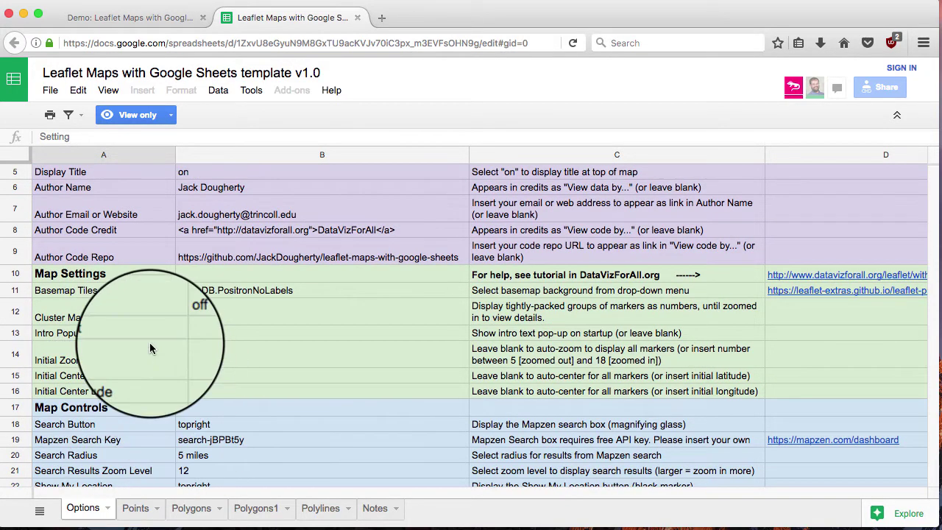
scroll(149, 342, "up", 2)
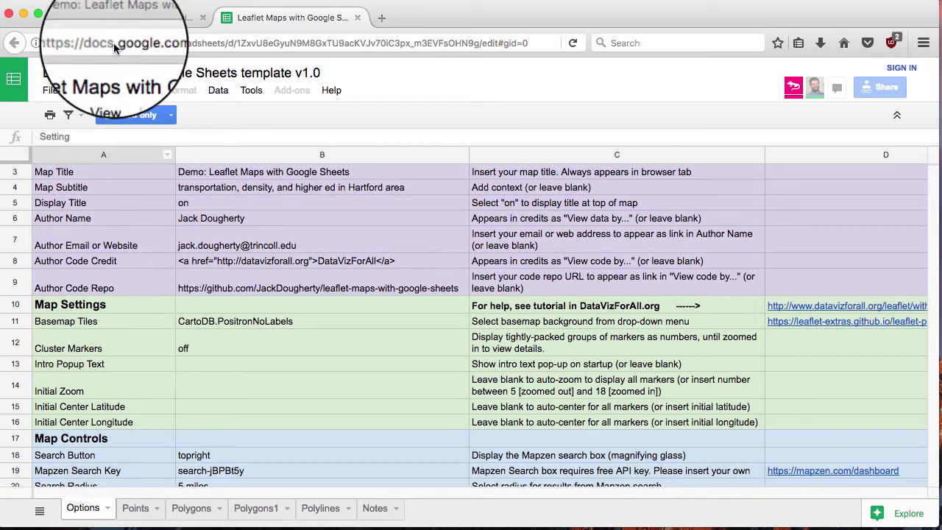
left_click(144, 18)
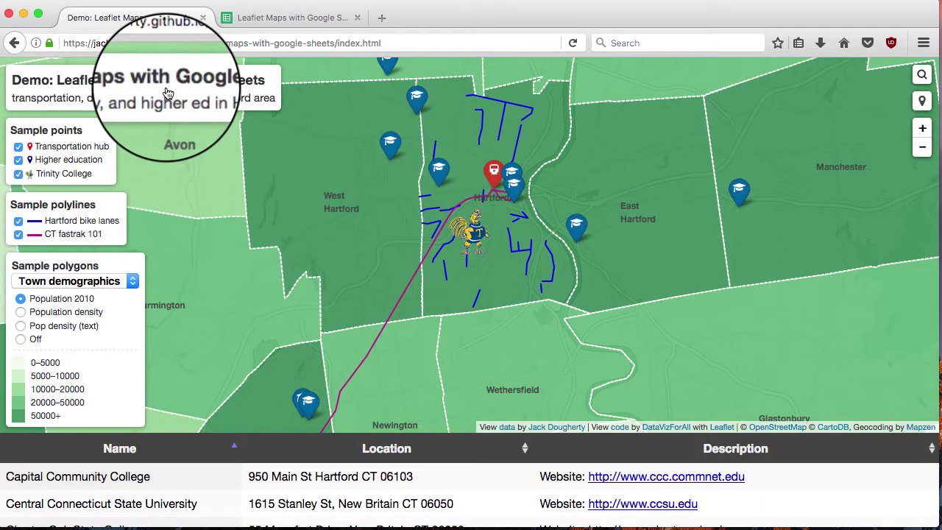
left_click(264, 22)
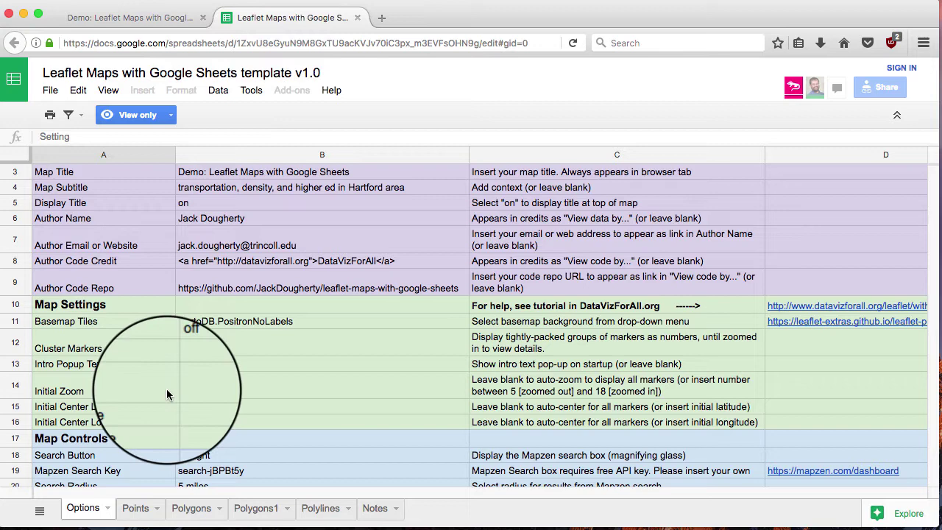
Show the Points sheet and scroll right to the Location, Latitude, Longitude and Source columns
left_click(137, 510)
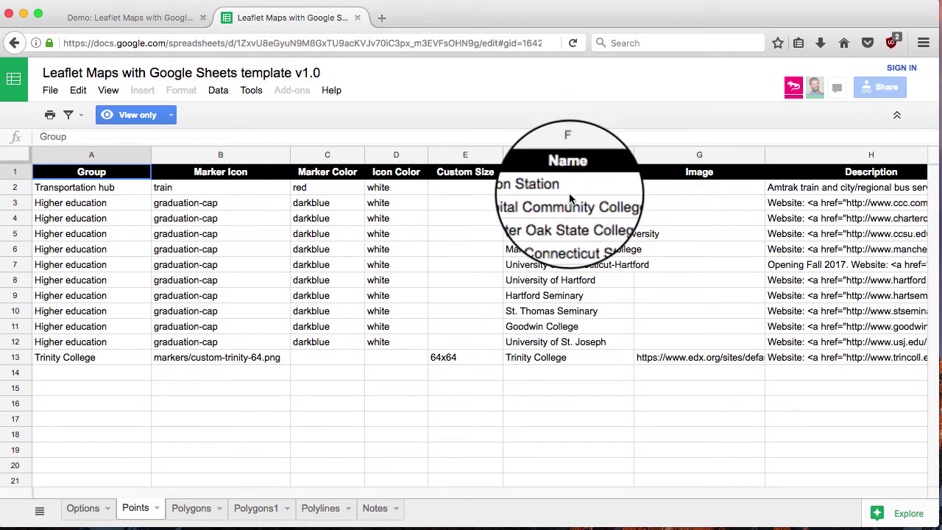
scroll(662, 200, "right", 5)
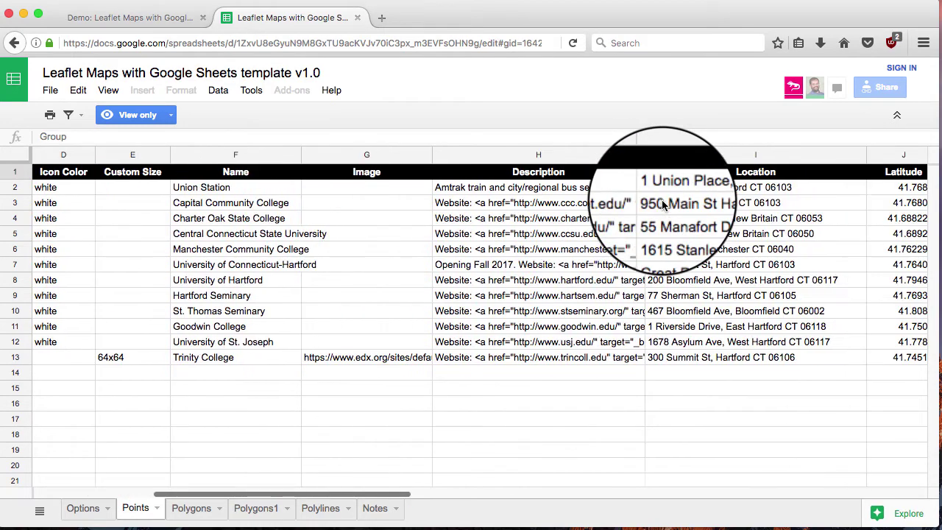
scroll(662, 204, "right", 5)
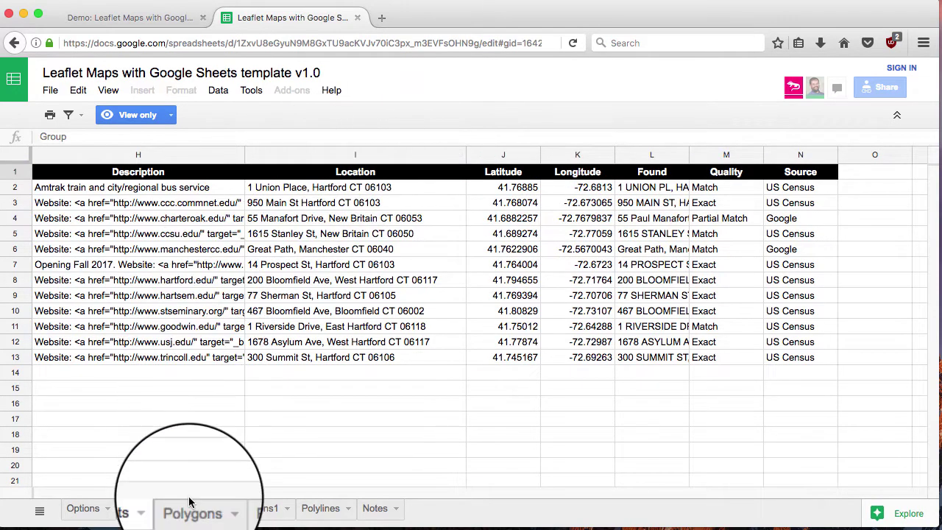
Show the Polygons sheet and scroll down through Polygon Data to the cb-Greens Color Settings
left_click(195, 518)
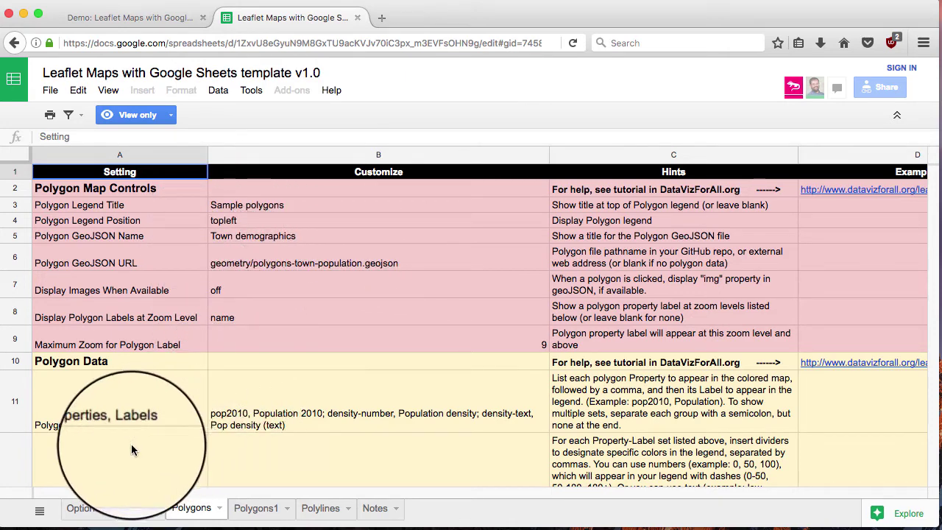
scroll(81, 440, "down", 5)
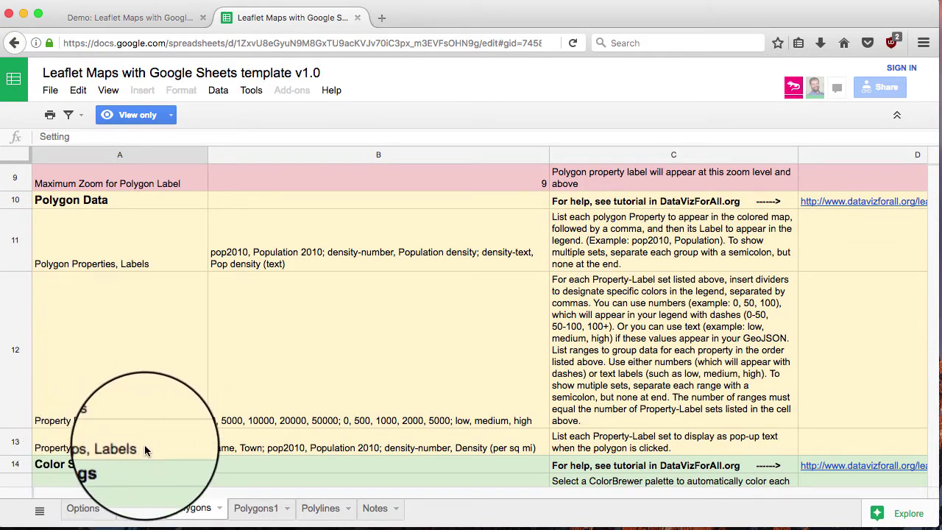
scroll(147, 431, "down", 3)
scroll(146, 429, "down", 2)
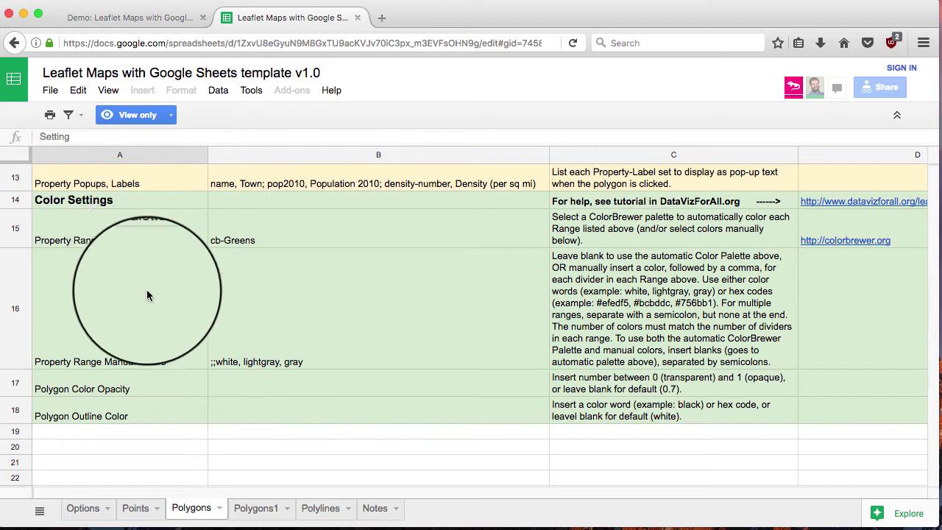
Look over the Polygons1 and Polylines sheets, then return to the Options sheet
left_click(244, 517)
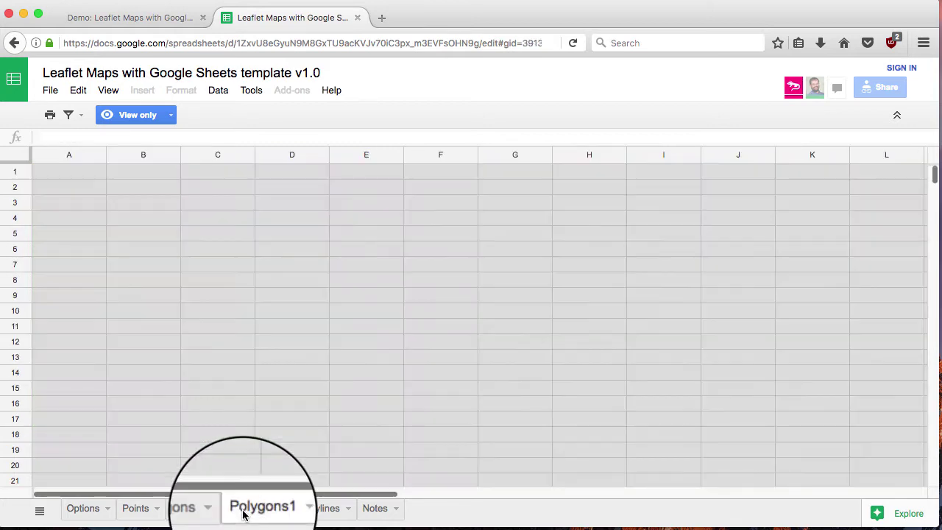
left_click(321, 509)
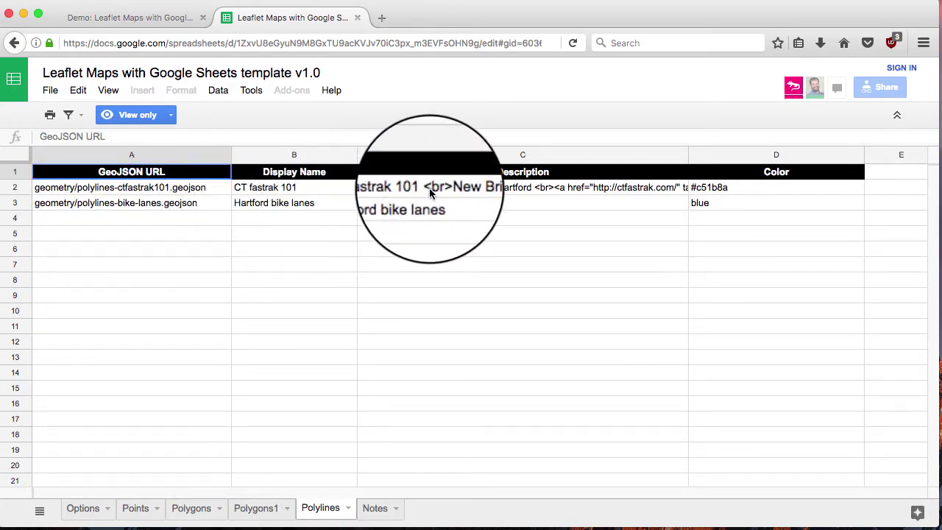
left_click(87, 515)
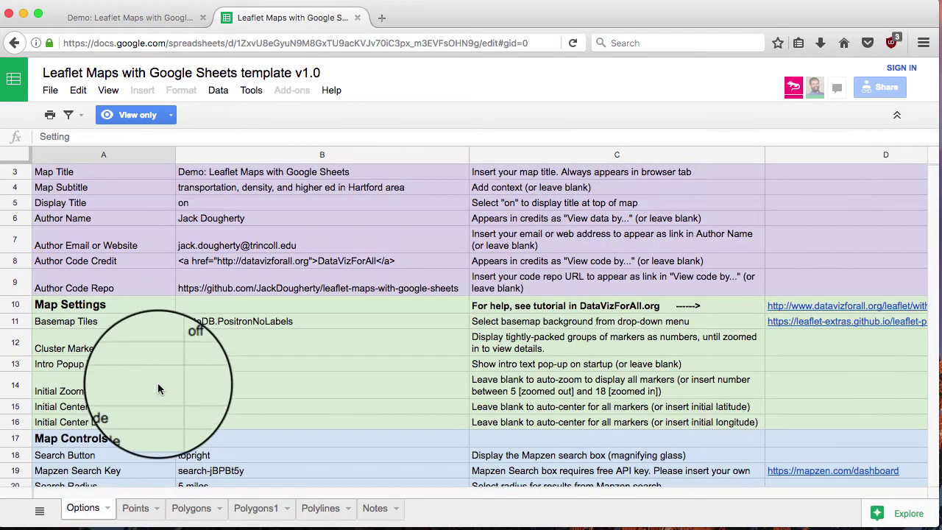
Open the demo map's 'code' credit link, the GitHub repository, in a new tab
left_click(139, 17)
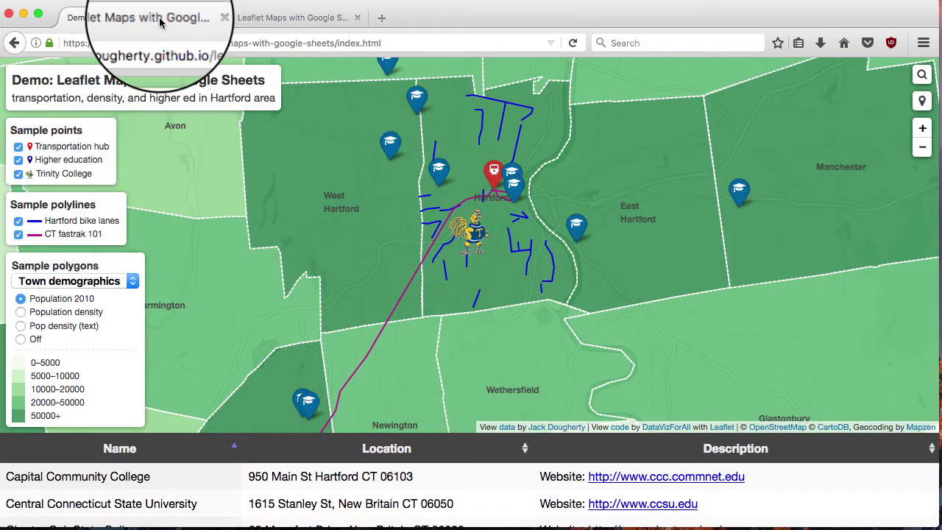
right_click(620, 432)
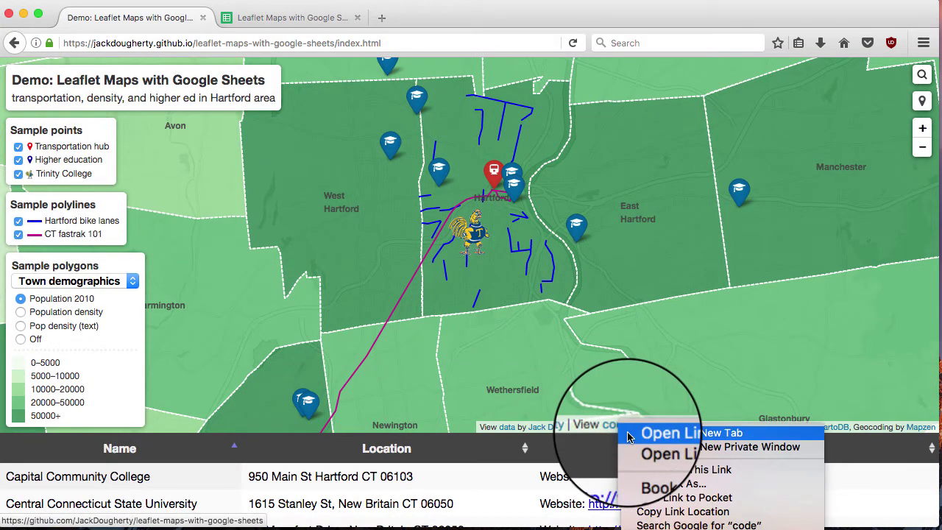
left_click(629, 431)
left_click(288, 20)
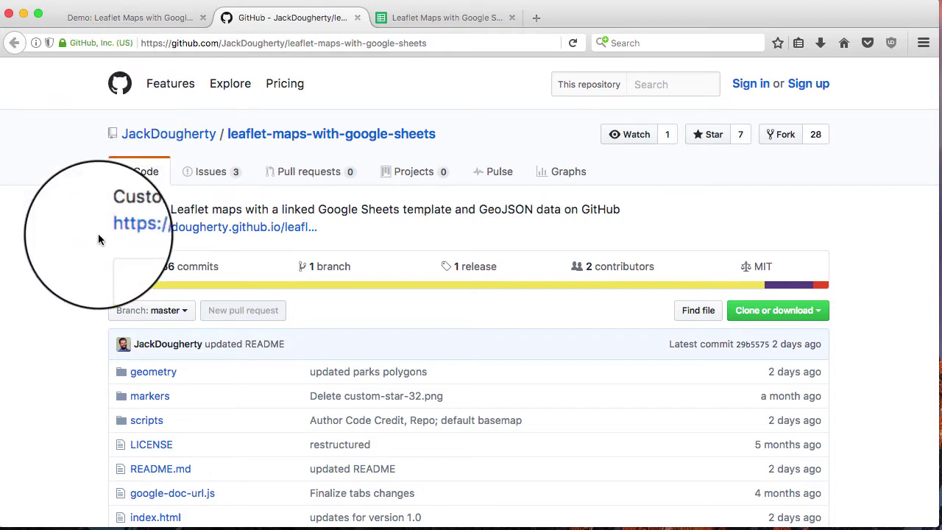
Browse the geometry folder of GeoJSON files and return to the repository's main page
scroll(98, 234, "down", 3)
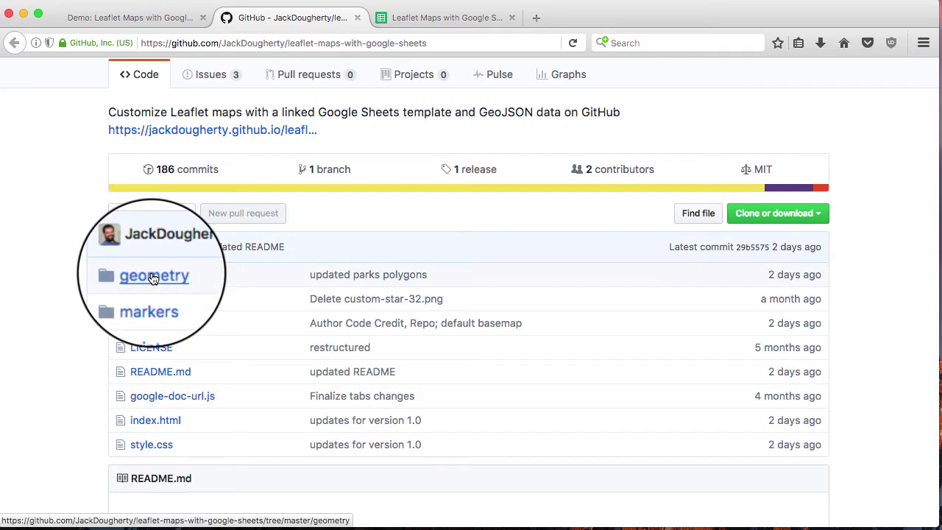
left_click(152, 277)
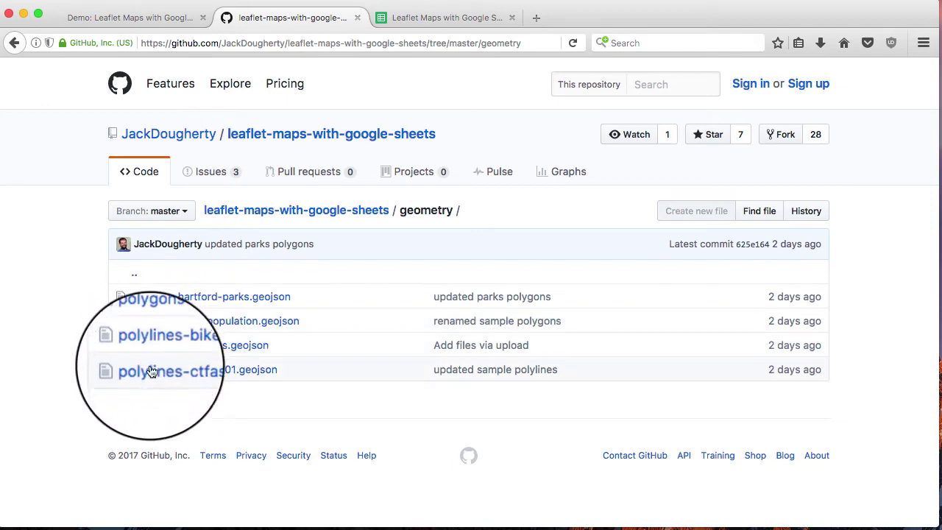
left_click(257, 136)
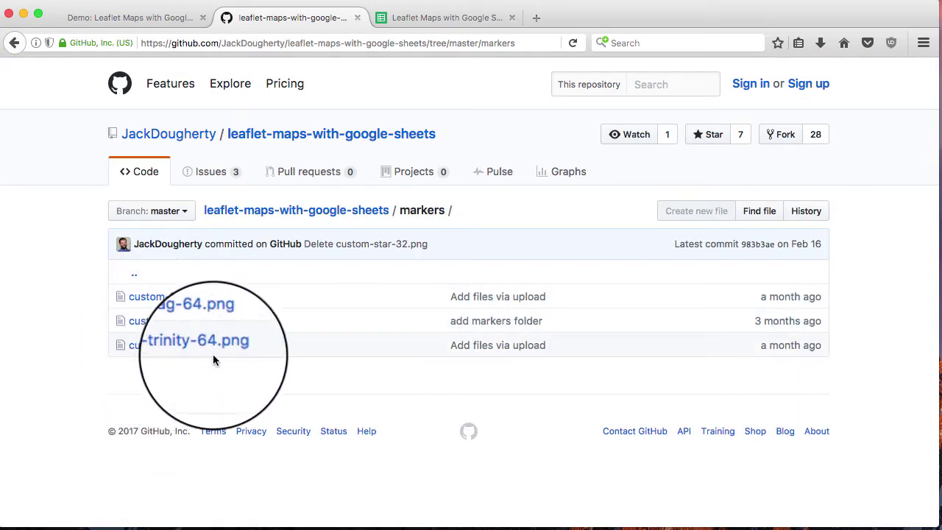
Return from the markers folder to the repository root and scroll down to the README's links and credits
left_click(250, 135)
scroll(232, 381, "down", 2)
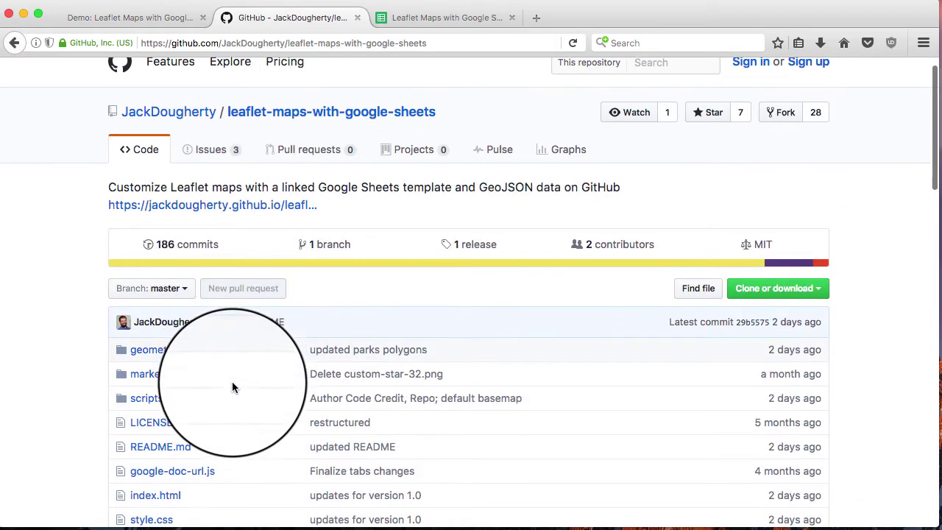
scroll(232, 388, "down", 7)
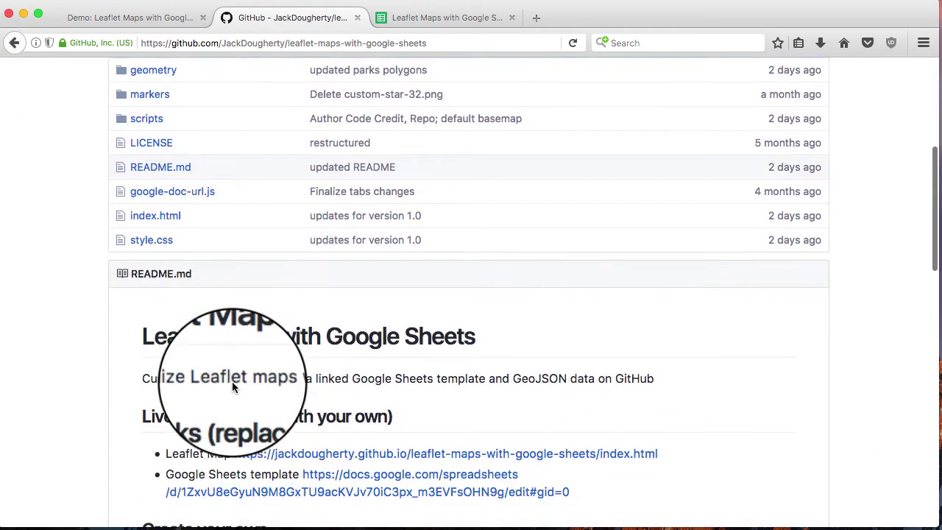
scroll(232, 383, "down", 3)
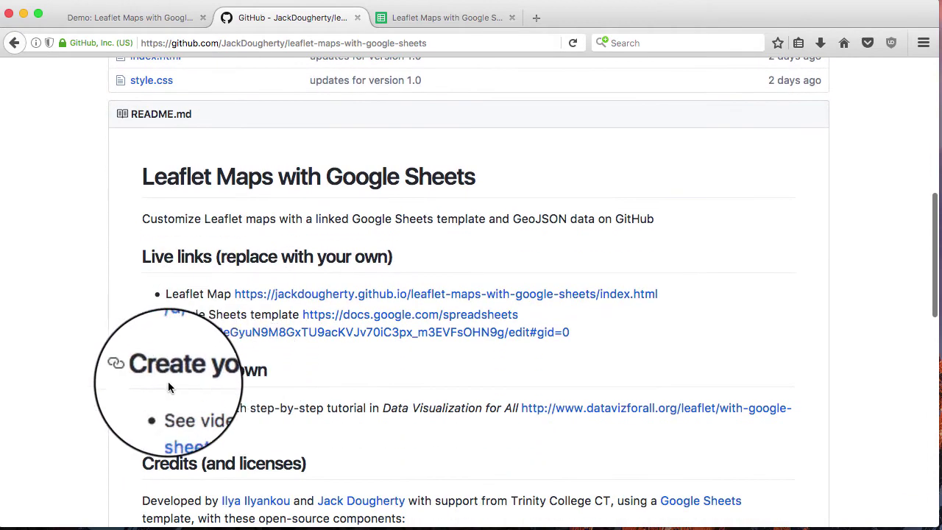